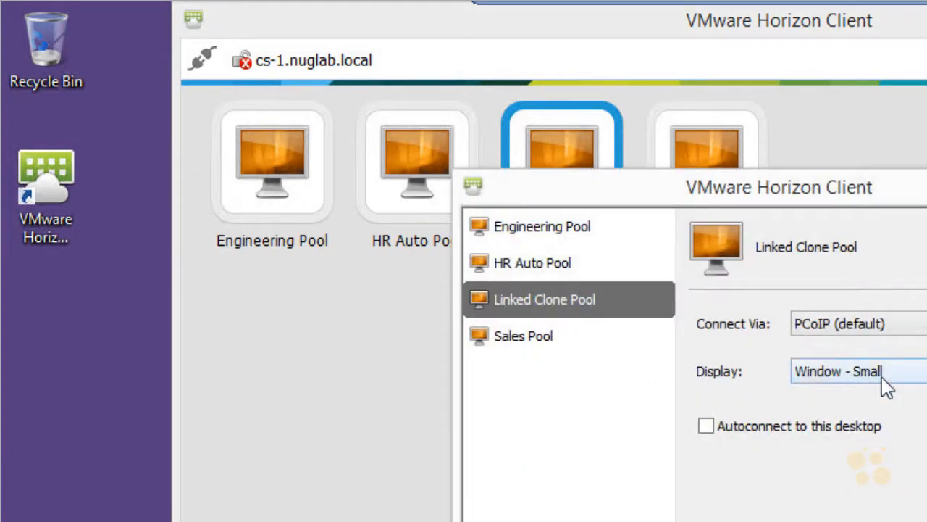
Step: Leave the Linked Clone Pool connection settings and launch the Linked Clone Pool desktop
key(Escape)
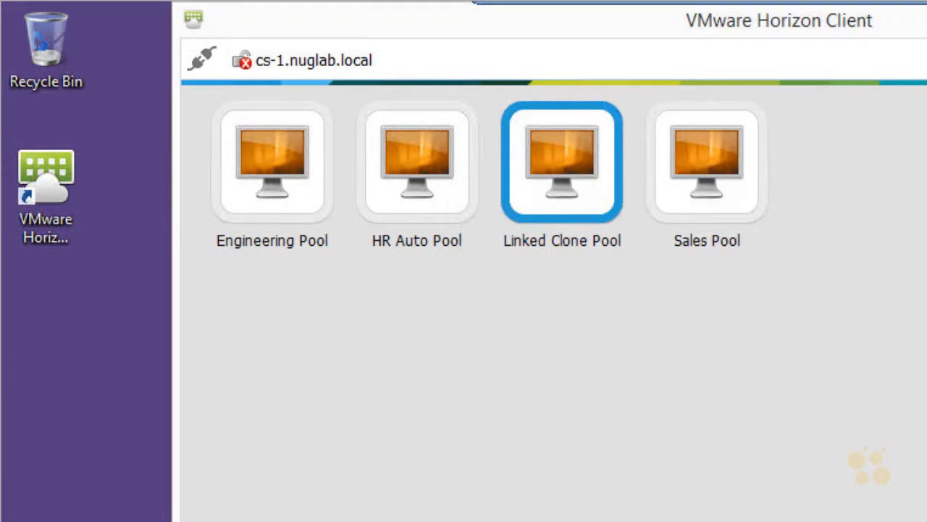
double_click(578, 162)
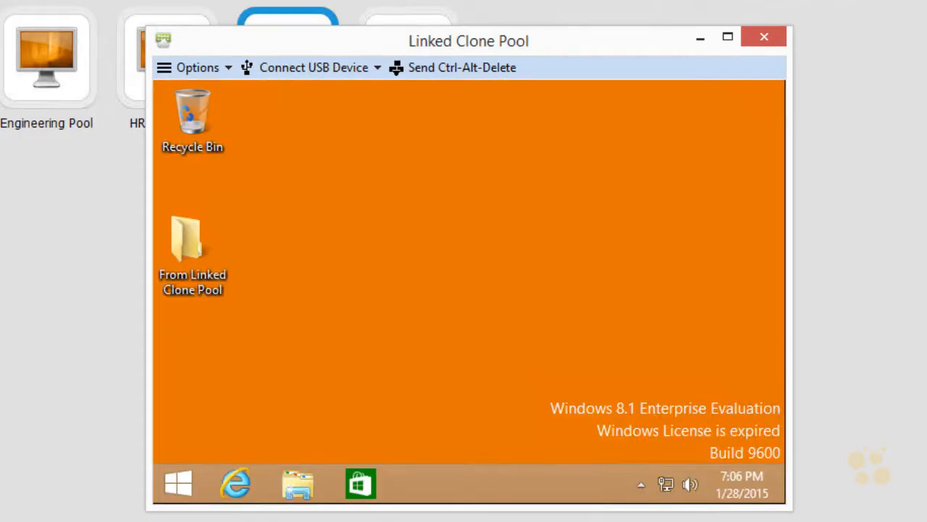
drag(208, 337, 247, 319)
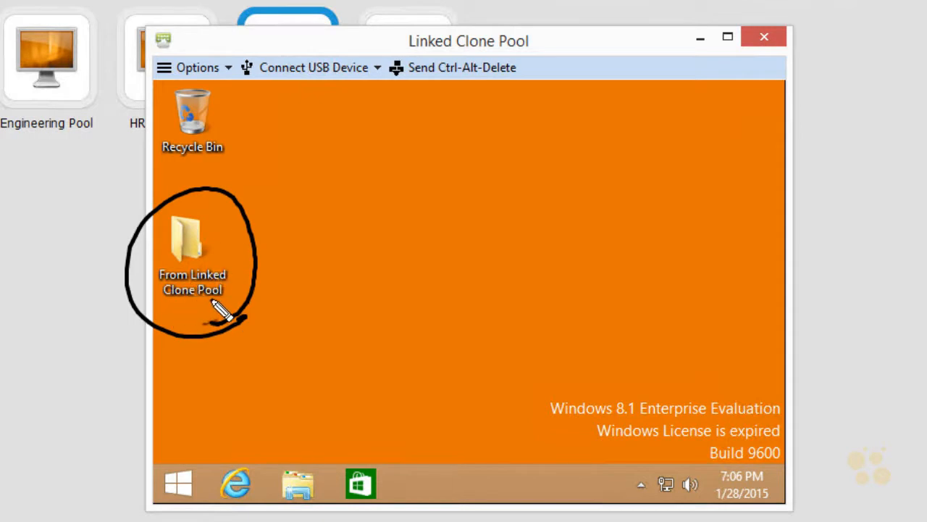
drag(278, 215, 226, 250)
drag(233, 232, 239, 255)
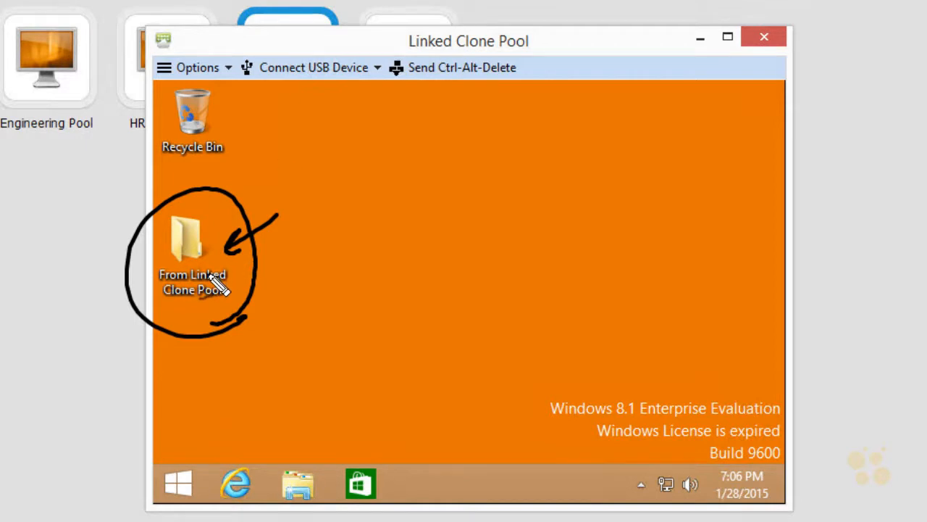
key(Escape)
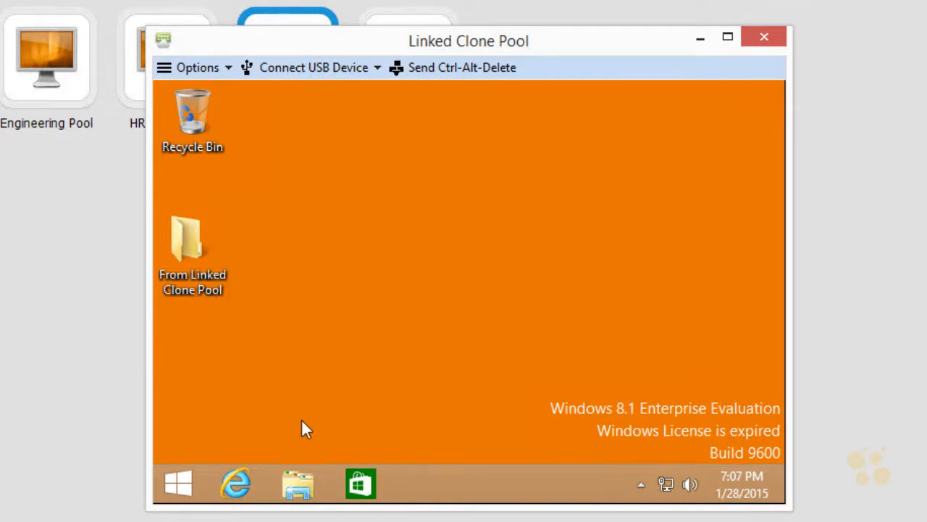
Step: Open File Explorer on the virtual desktop and browse into Local Disk (C:)
click(299, 489)
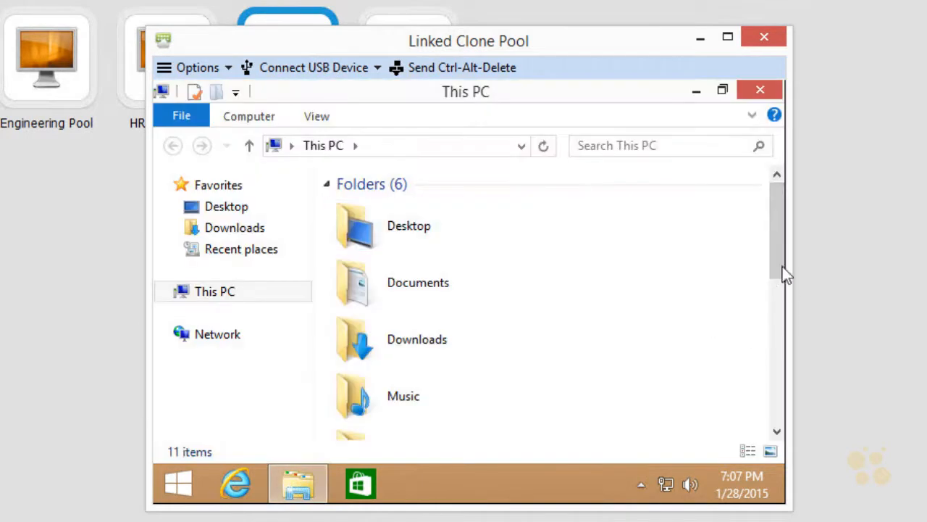
drag(770, 237, 770, 393)
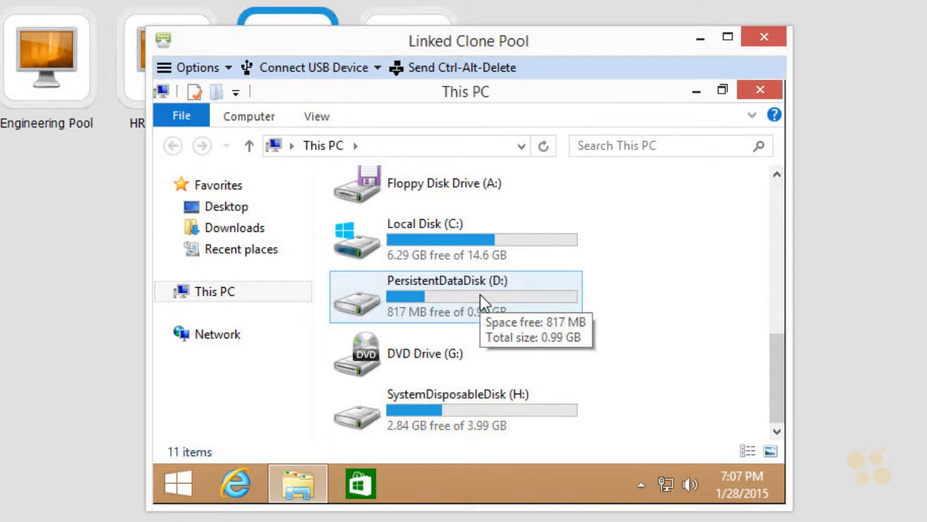
double_click(450, 240)
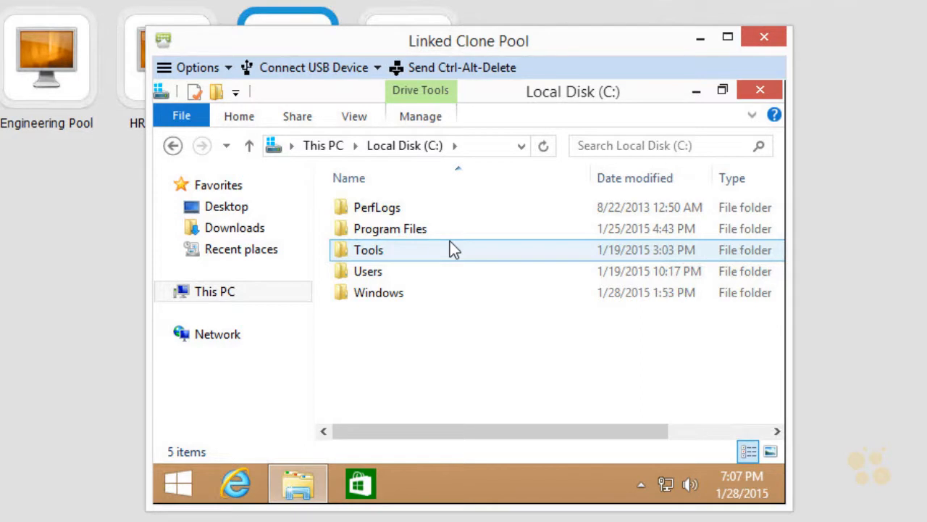
Step: Create a folder named "Weird Folder That Stands Out" in the root of Local Disk (C:)
right_click(434, 330)
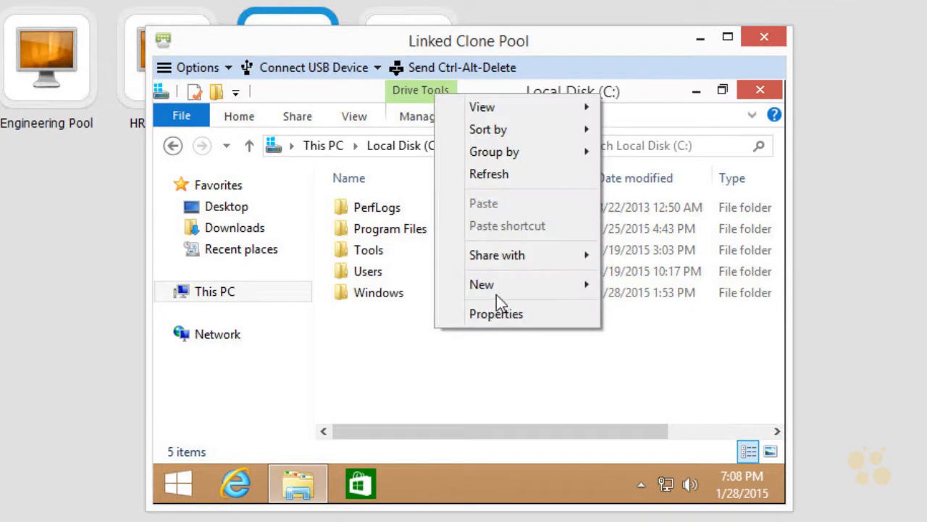
mouse_move(498, 289)
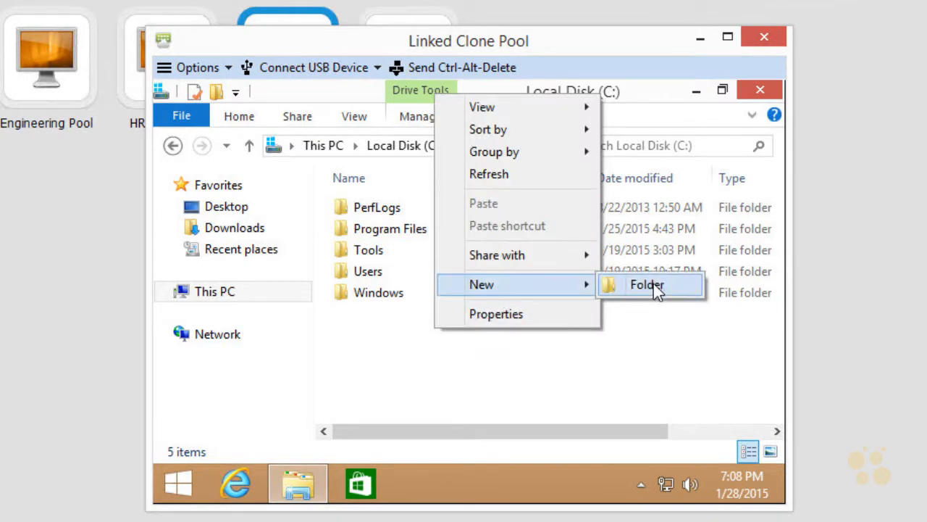
click(654, 283)
text(Weird Folder That Stands Out)
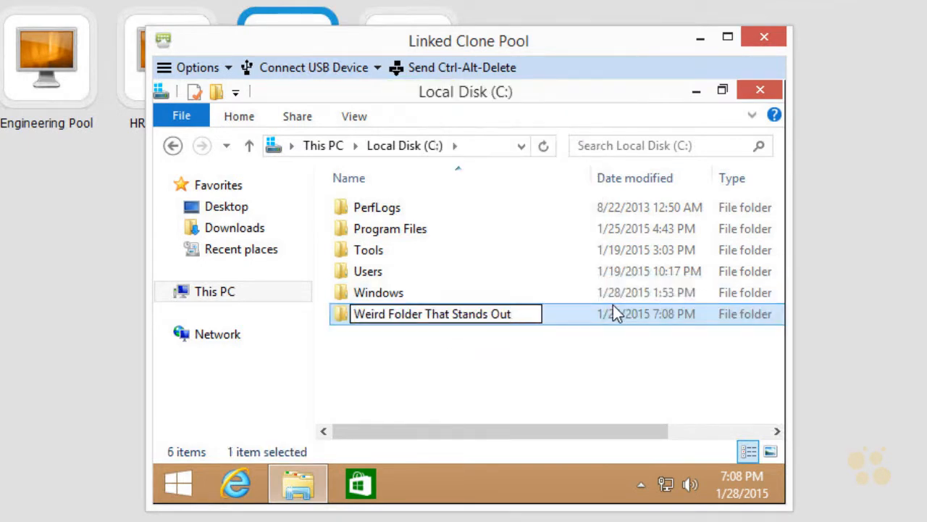
key(Return)
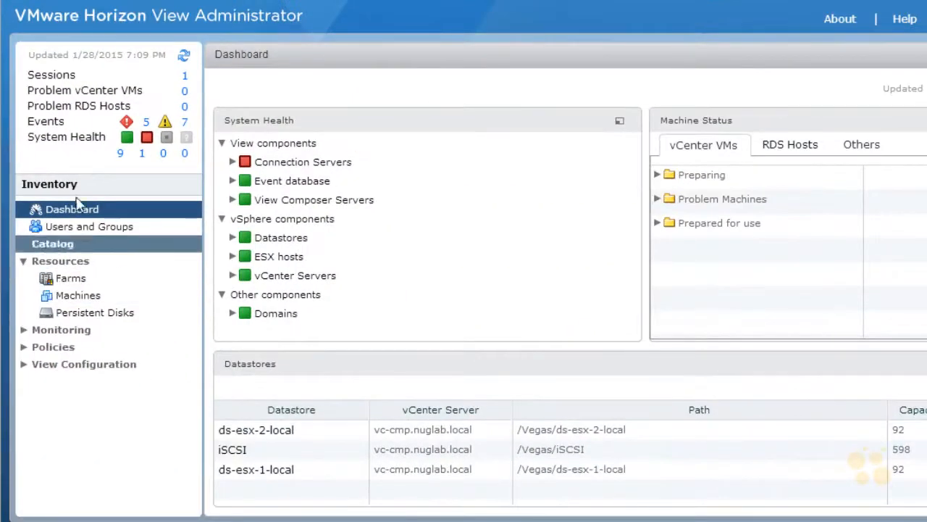
Step: In VMware Horizon View Administrator, list the desktop pools, widen the ID column and select Linked-Clone-Pool
click(22, 246)
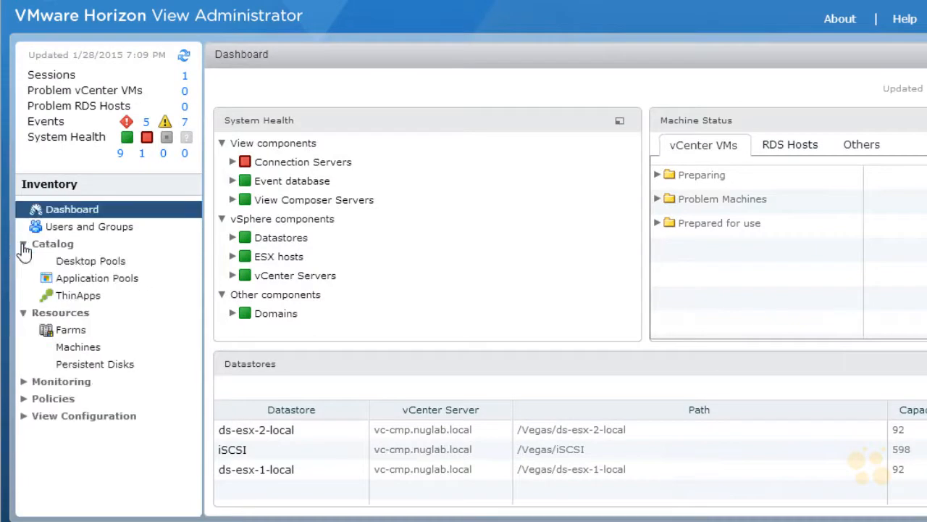
click(103, 266)
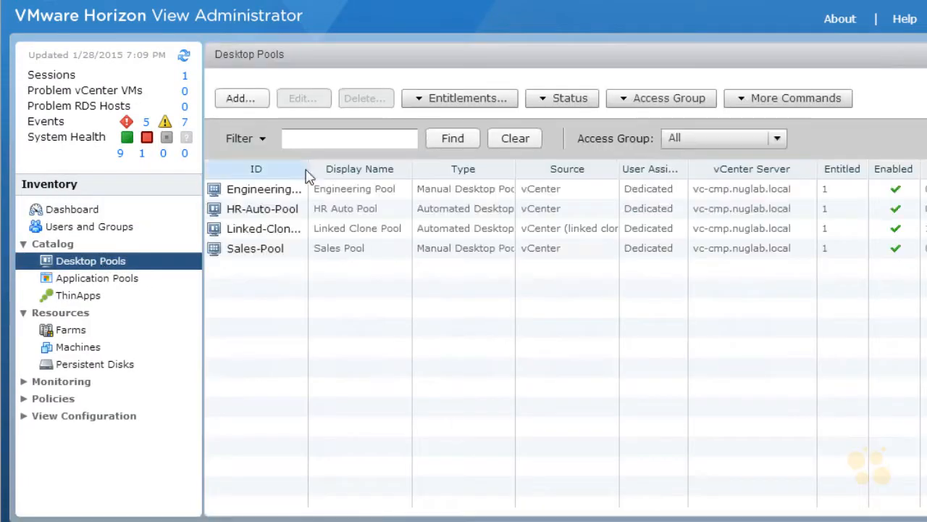
drag(336, 176, 350, 170)
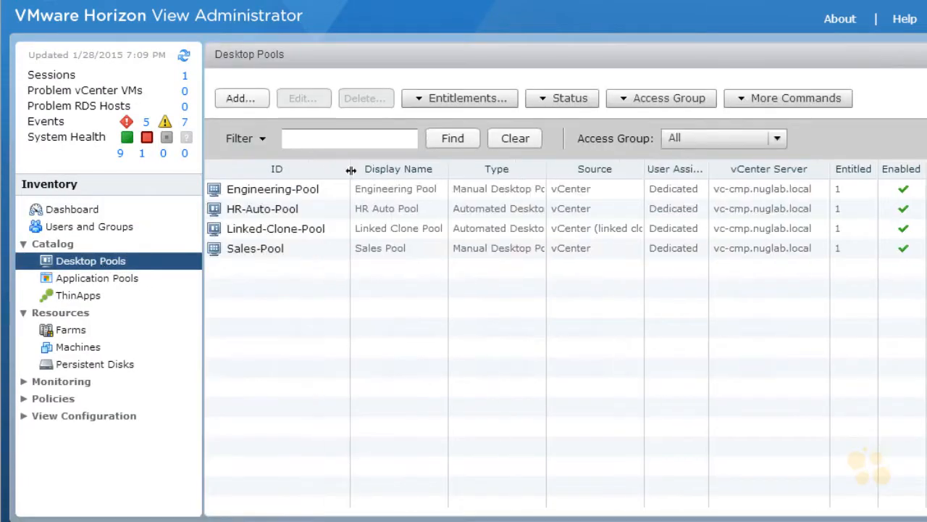
click(276, 230)
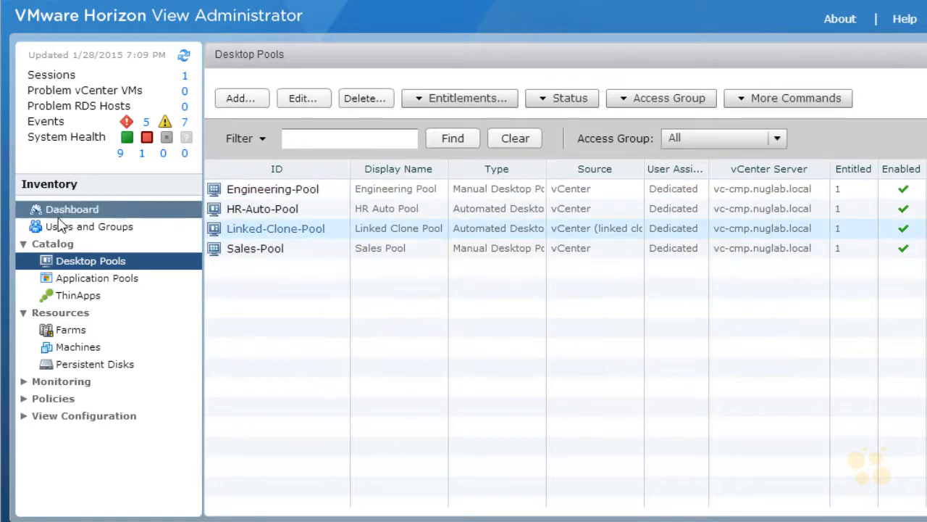
Step: List the vCenter machines, sort them by desktop pool and adjust the columns to reveal each machine's status
click(79, 349)
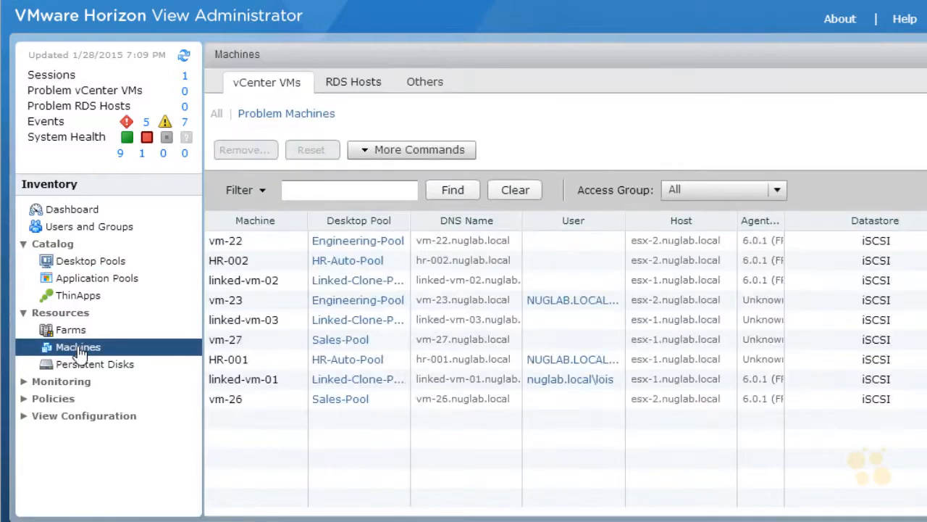
click(360, 223)
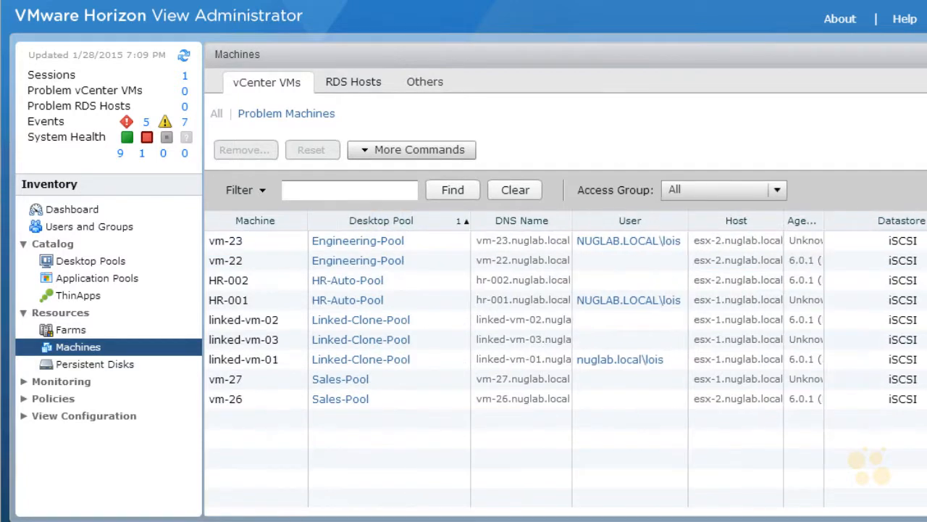
drag(926, 232, 724, 239)
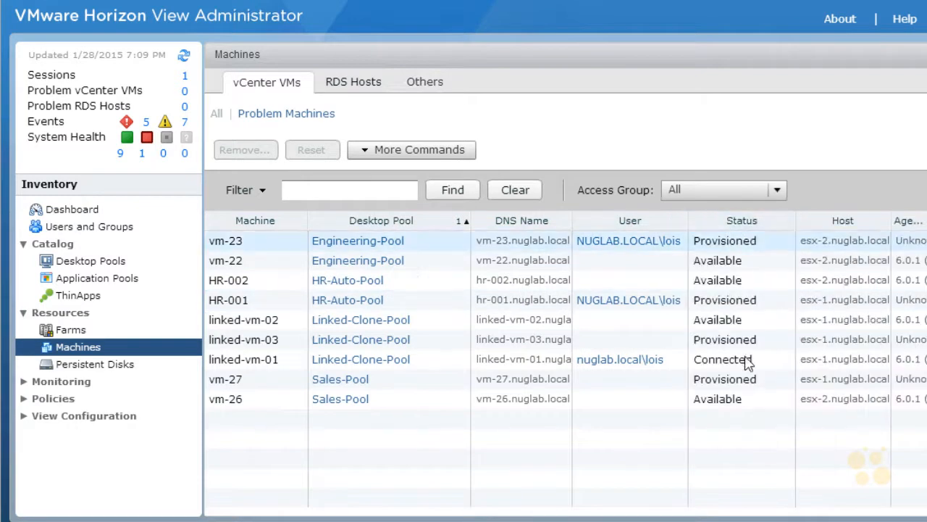
Step: Select the linked-vm-01 machine and open the summary of its desktop pool, Linked-Clone-Pool
click(265, 370)
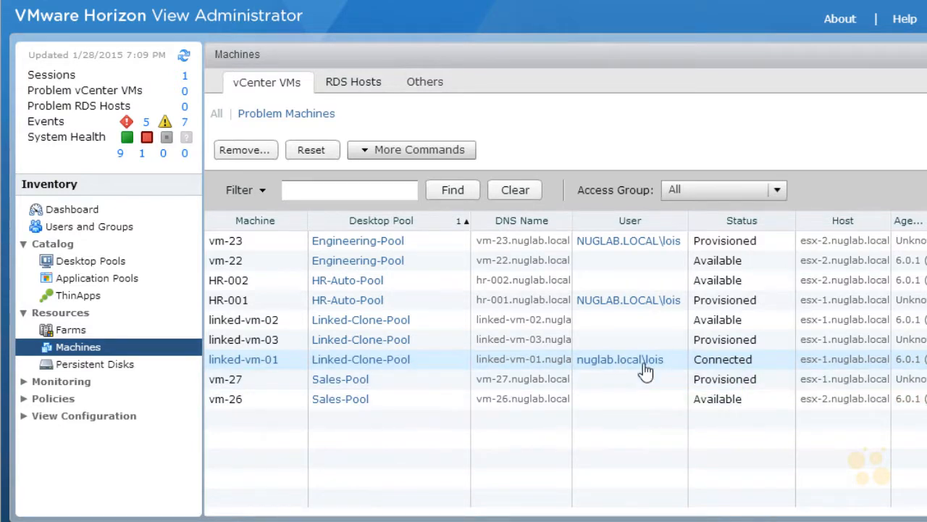
click(377, 360)
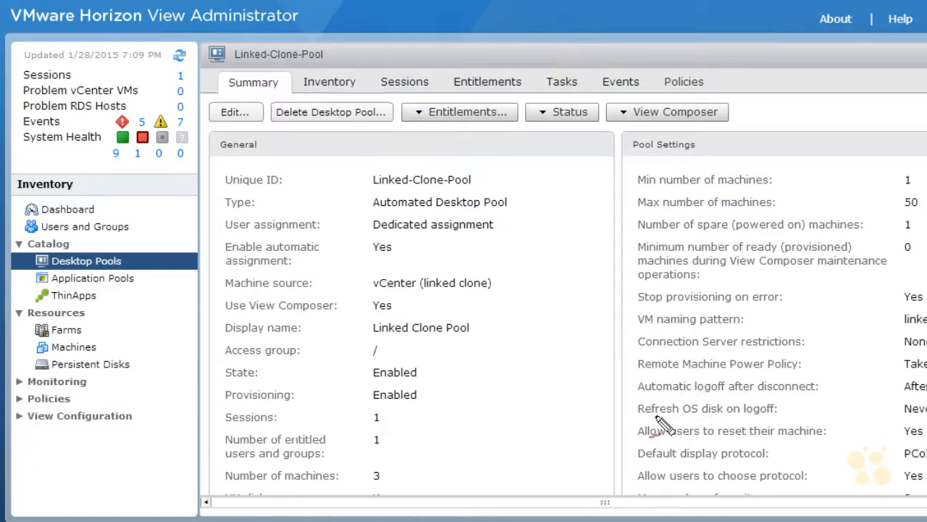
mouse_move(567, 421)
mouse_down()
mouse_move(657, 398)
mouse_move(510, 417)
mouse_move(522, 421)
mouse_up()
drag(672, 414, 753, 418)
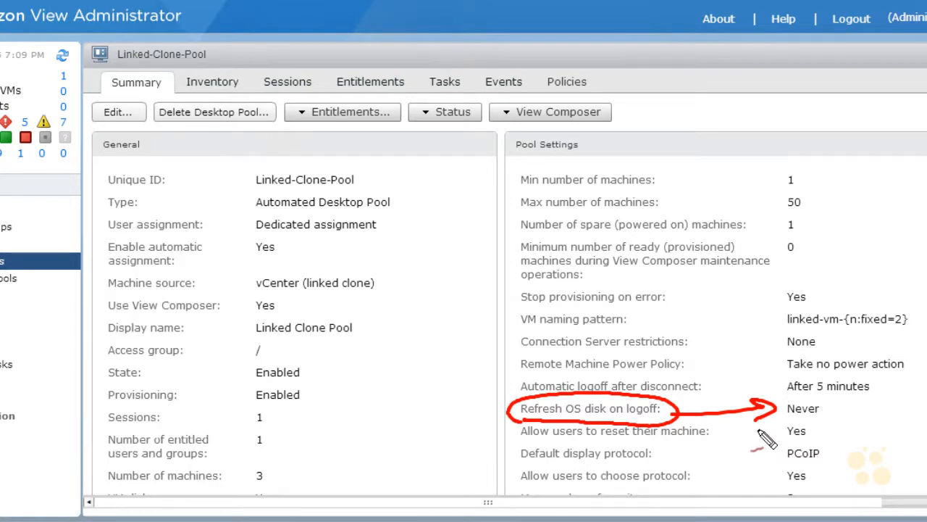
key(Escape)
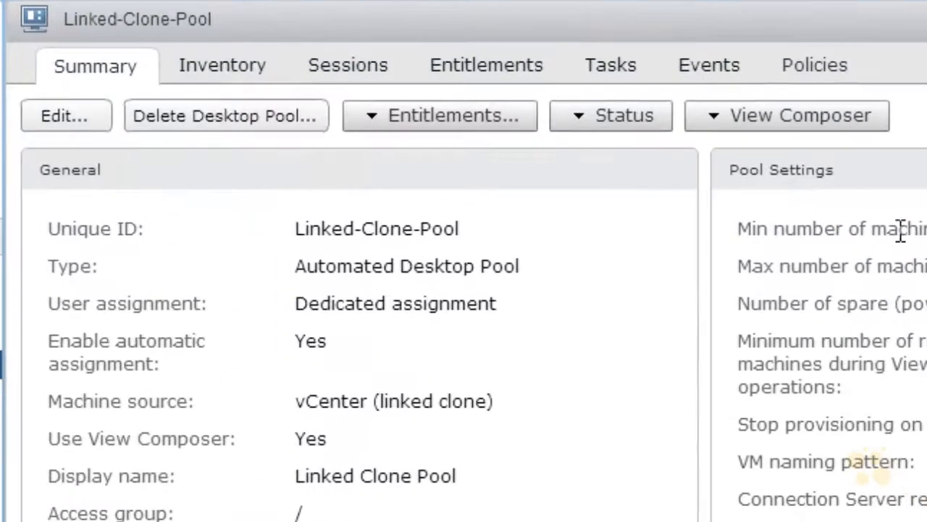
Step: Start a View Composer Refresh operation for Linked-Clone-Pool
click(835, 117)
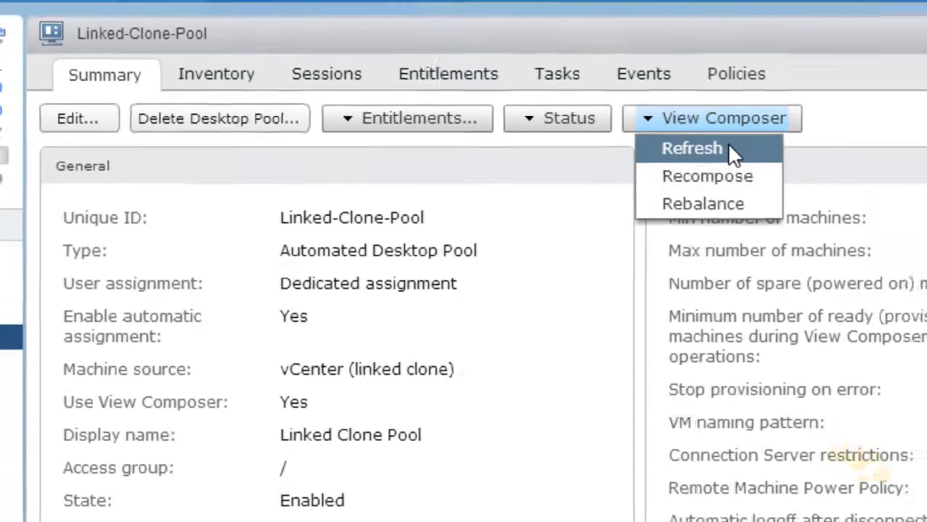
click(794, 149)
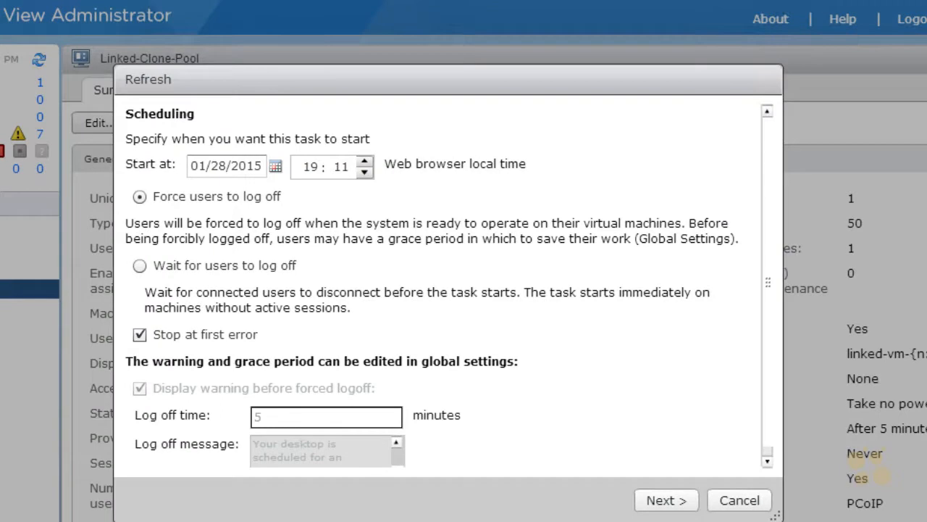
mouse_move(307, 137)
mouse_down()
mouse_move(181, 149)
mouse_move(430, 200)
mouse_move(264, 174)
mouse_up()
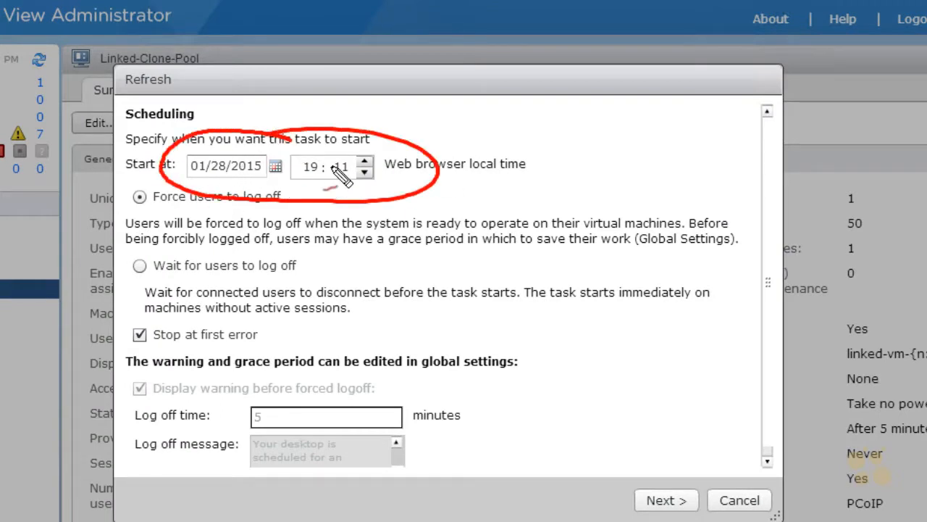
key(Escape)
key(ctrl+shift+d)
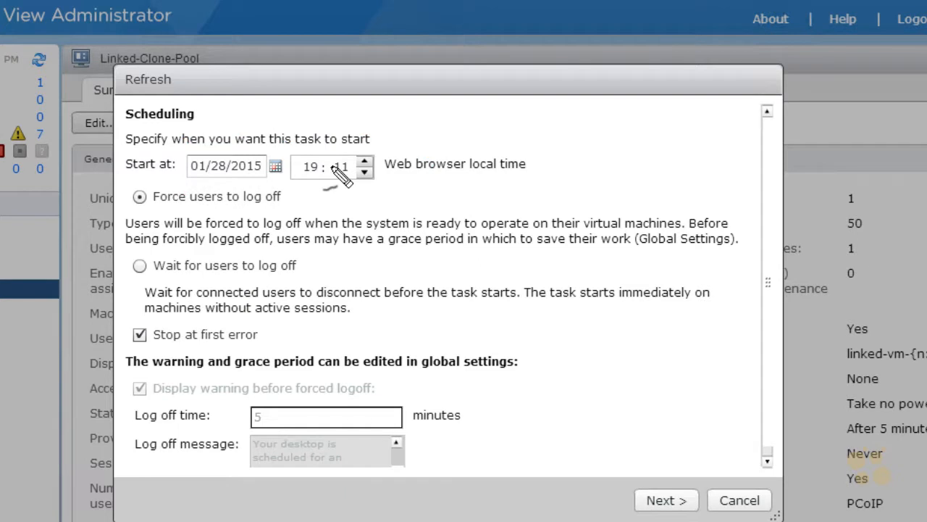
drag(136, 212, 290, 211)
mouse_move(155, 276)
mouse_down()
mouse_move(206, 253)
mouse_move(189, 300)
mouse_up()
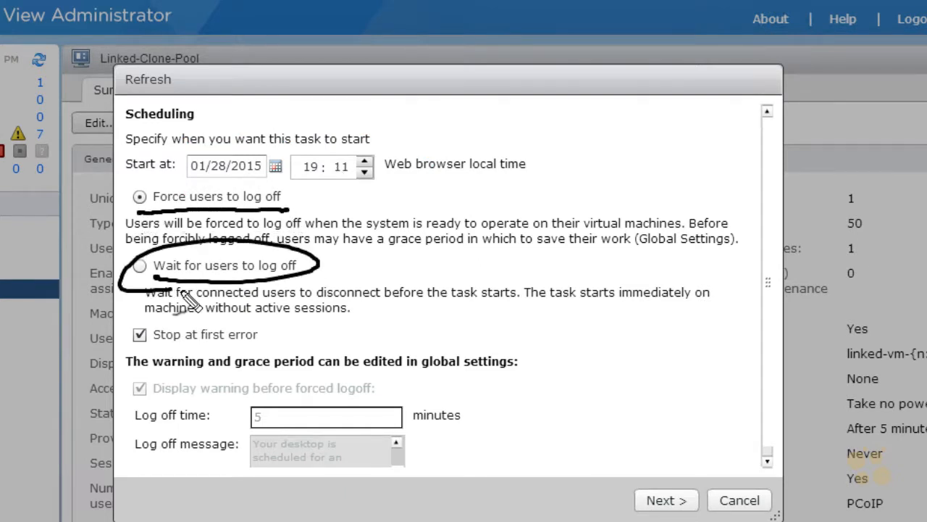
drag(339, 317, 342, 344)
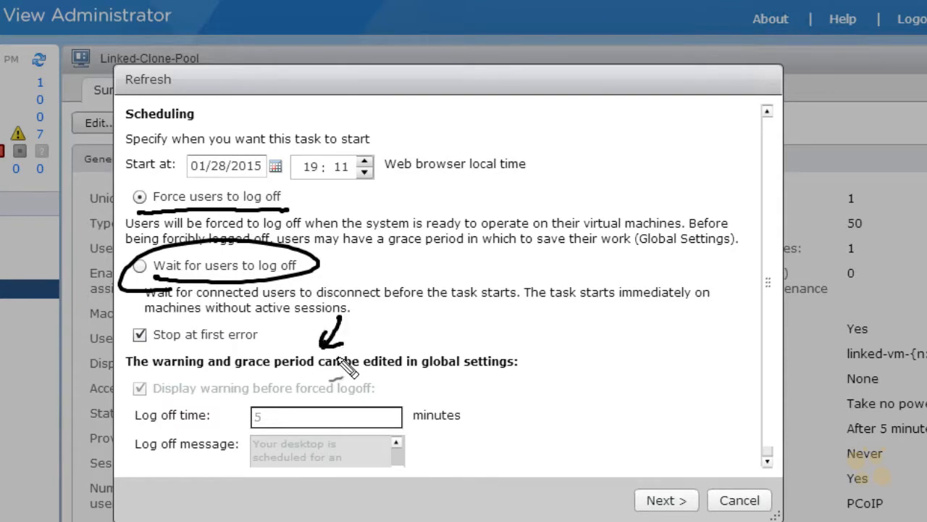
key(Escape)
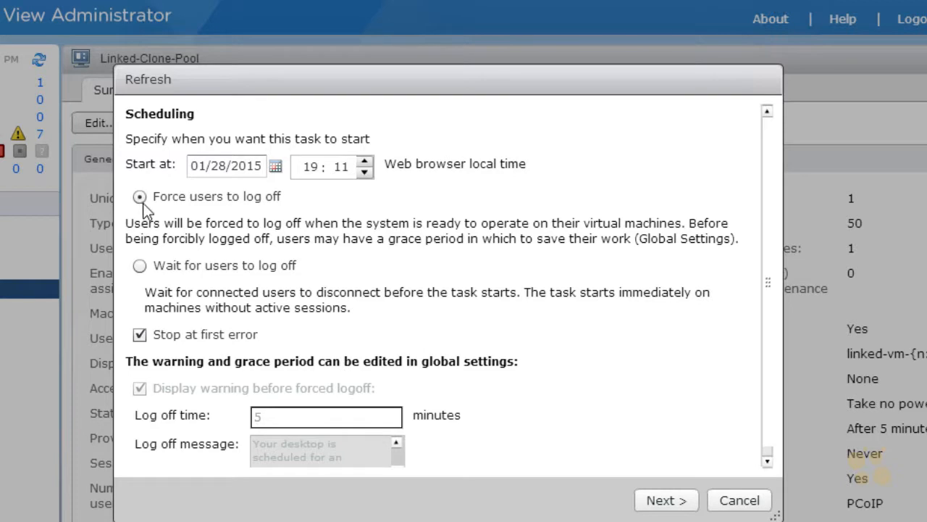
Step: Accept the refresh schedule with Force users to log off and Stop at first error, proceeding to the final review
click(667, 499)
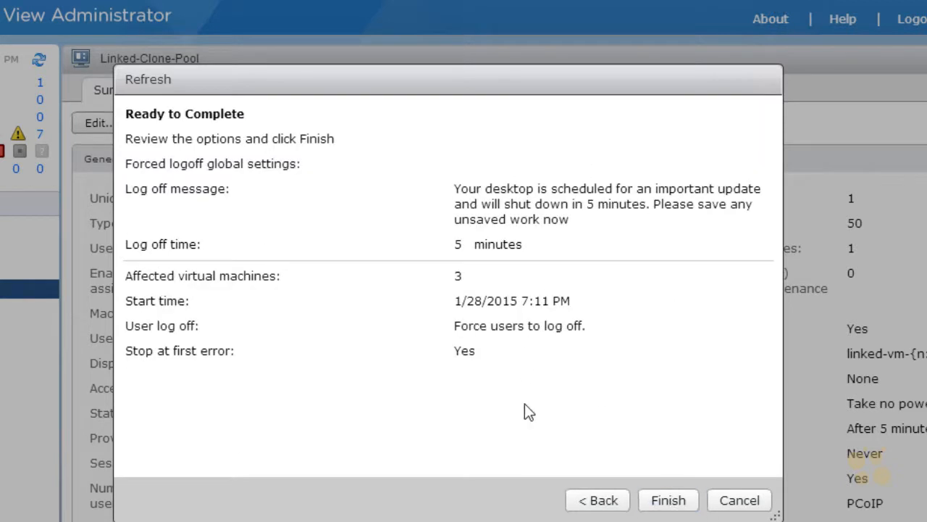
mouse_move(504, 172)
mouse_down()
mouse_move(432, 229)
mouse_move(549, 239)
mouse_move(779, 192)
mouse_move(502, 172)
mouse_up()
mouse_move(404, 255)
mouse_down()
mouse_move(439, 248)
mouse_move(427, 258)
mouse_up()
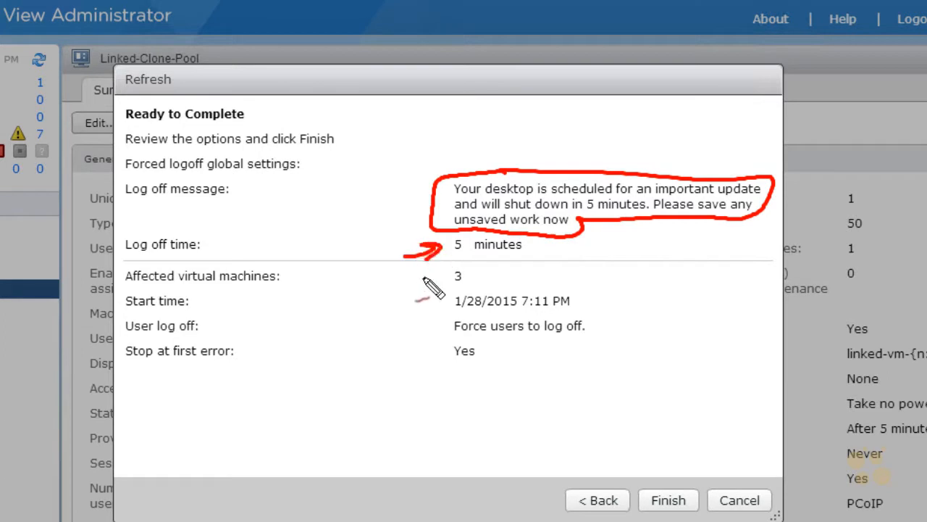
drag(455, 290, 445, 290)
drag(388, 303, 423, 291)
drag(534, 279, 489, 284)
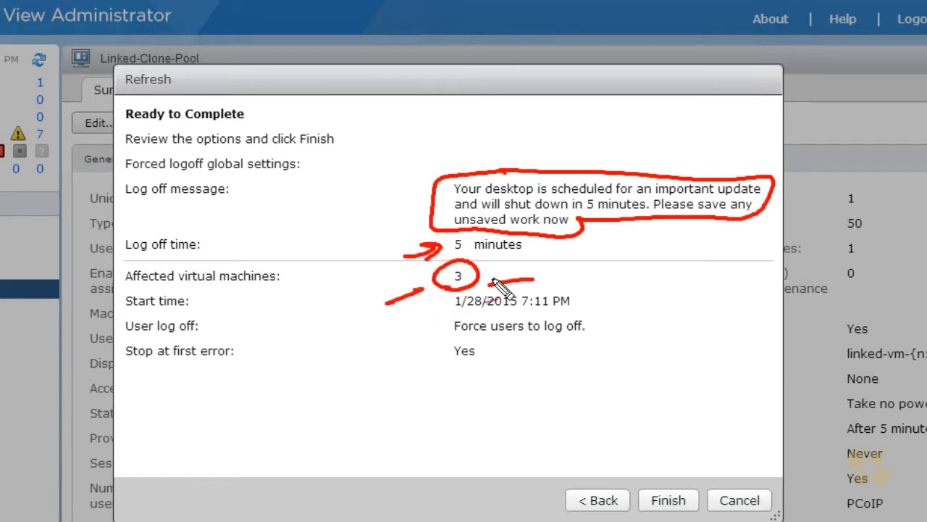
drag(408, 281, 410, 304)
drag(497, 273, 494, 291)
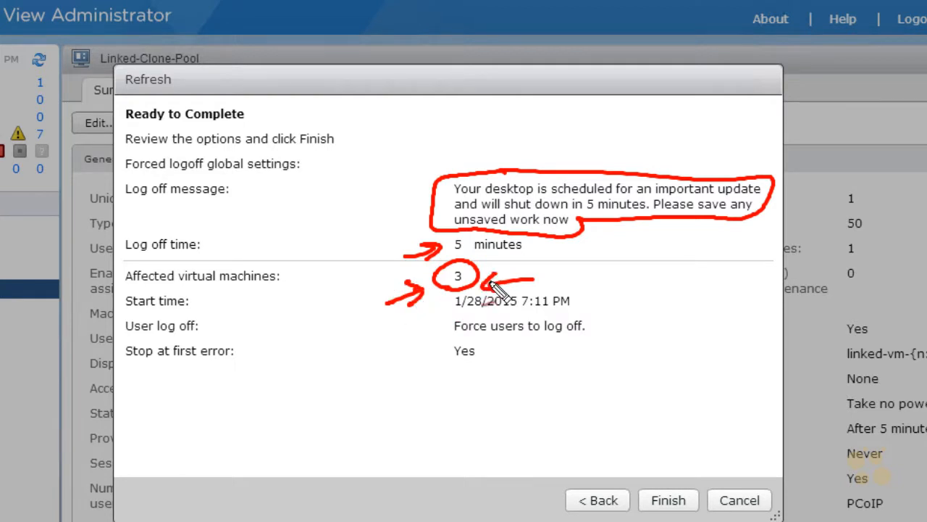
key(Escape)
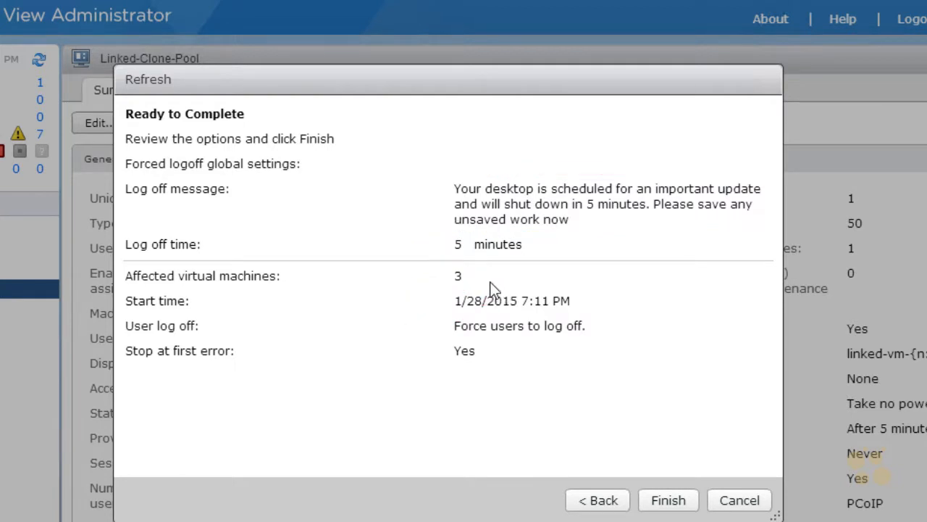
Step: Submit the Linked-Clone-Pool refresh and acknowledge the shutdown notice in the Horizon Client desktop session
click(668, 500)
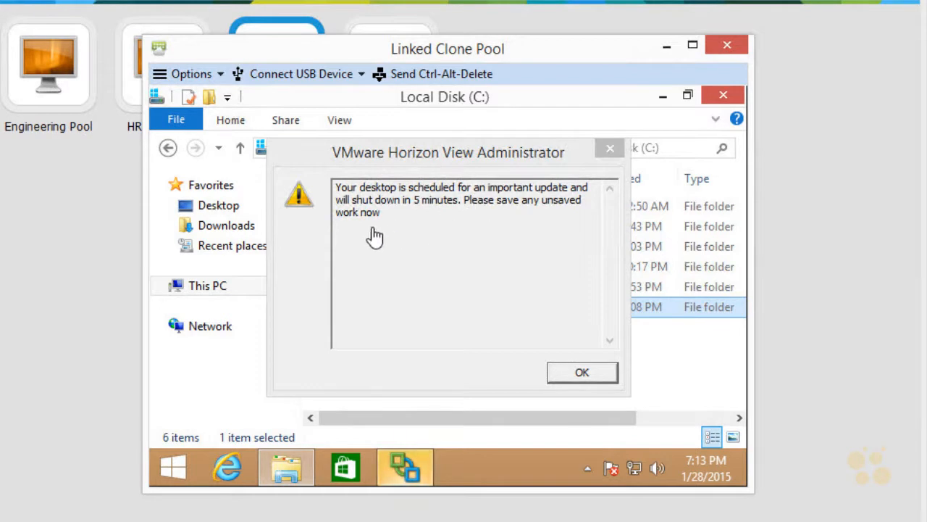
click(575, 376)
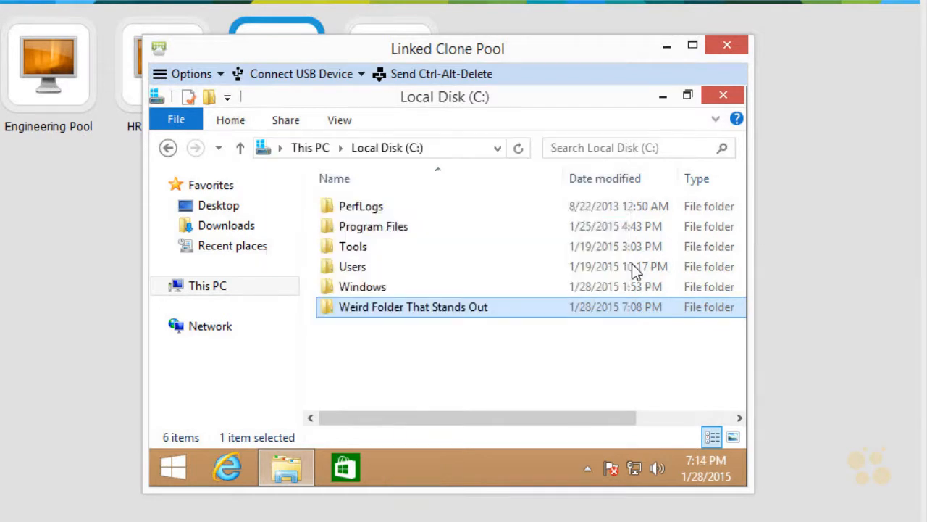
Step: Close the C: drive window, and disconnect and log off from the Linked Clone Pool desktop
click(722, 95)
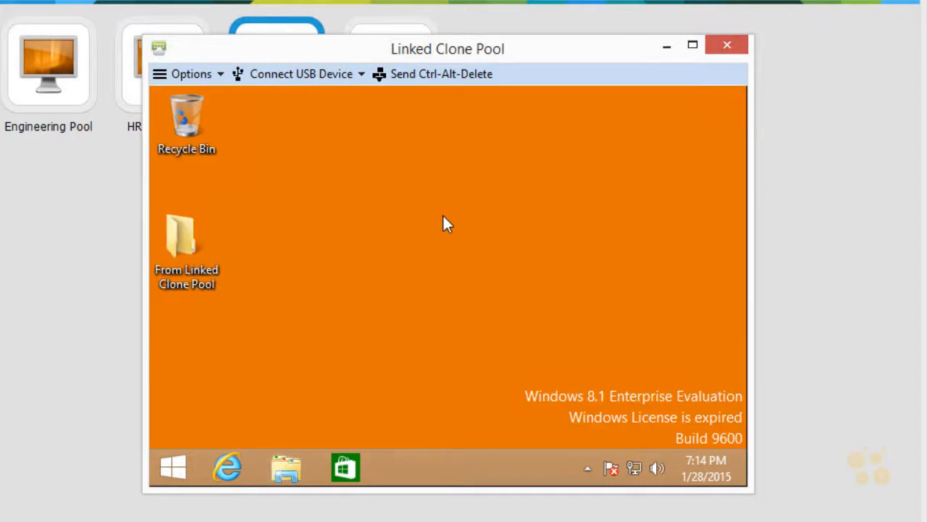
click(186, 74)
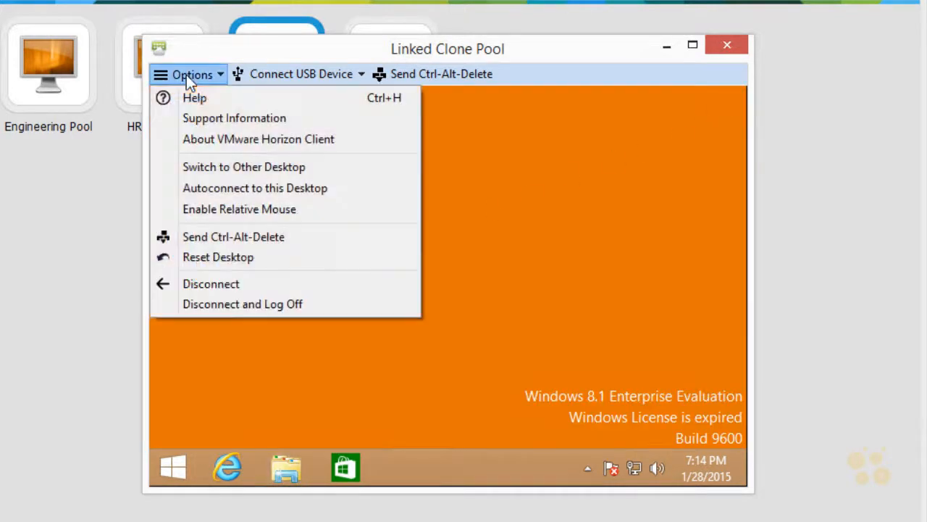
click(231, 307)
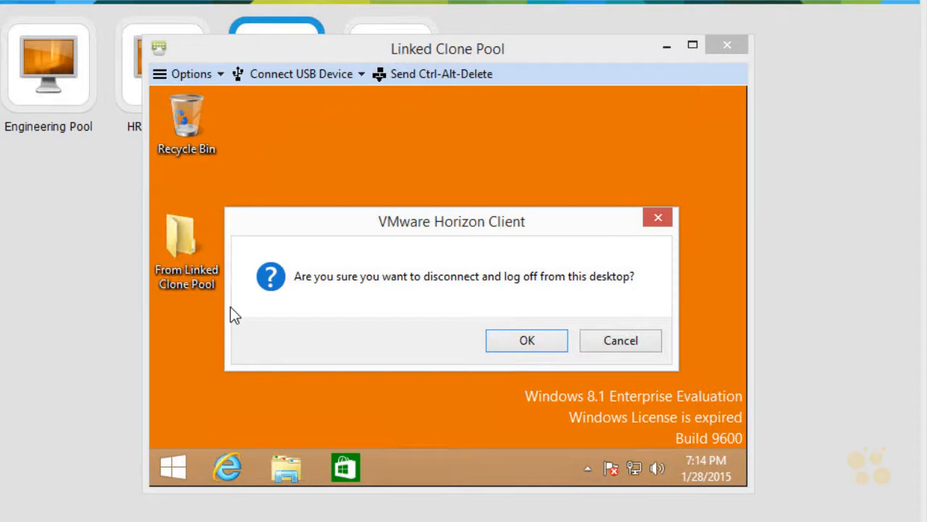
click(522, 342)
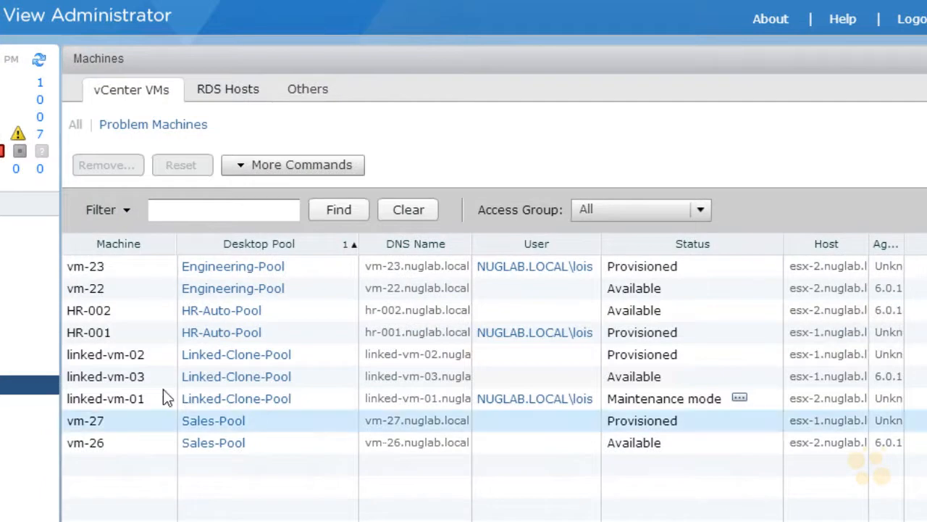
Step: Select linked-vm-01 in View Administrator's machine list and refresh its summary in the vSphere Web Client to check the refresh progress
click(131, 402)
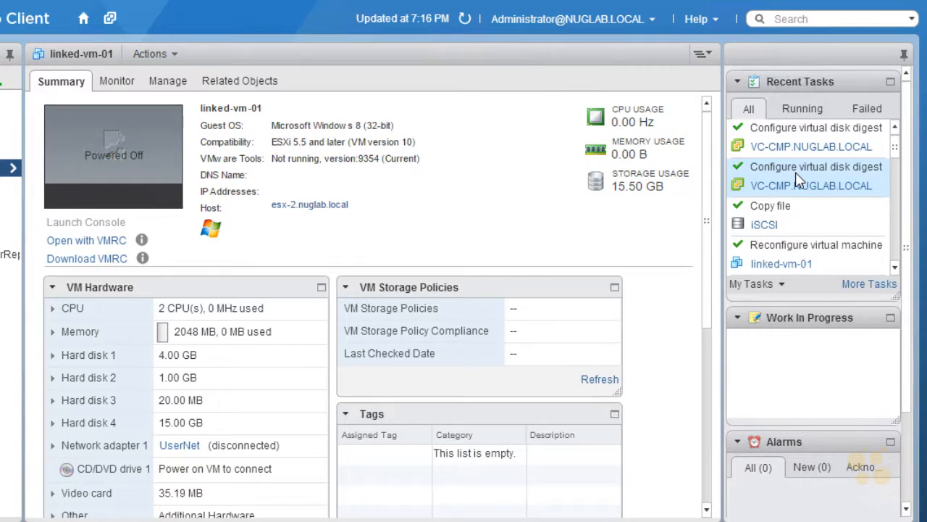
click(465, 20)
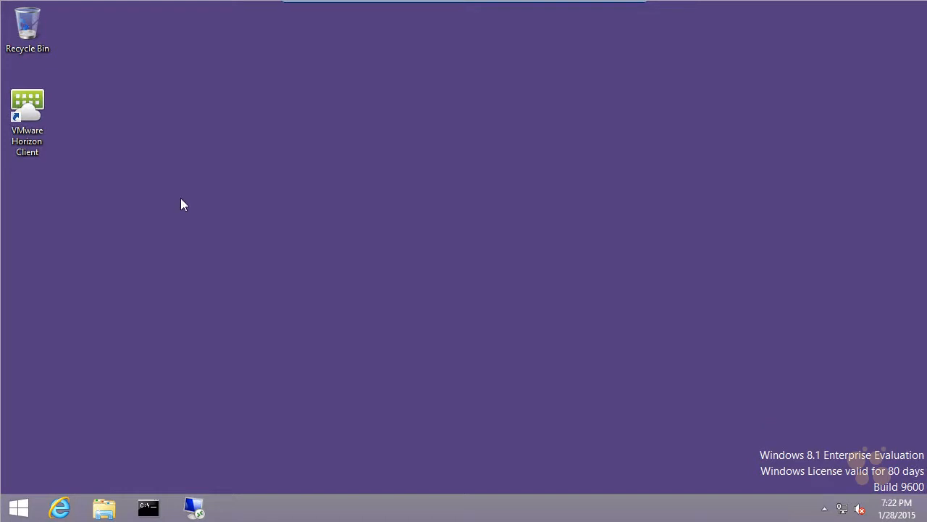
Step: Launch VMware Horizon Client, connect to the cs-1.nuglab.local server and open the Linked Clone Pool desktop
double_click(34, 101)
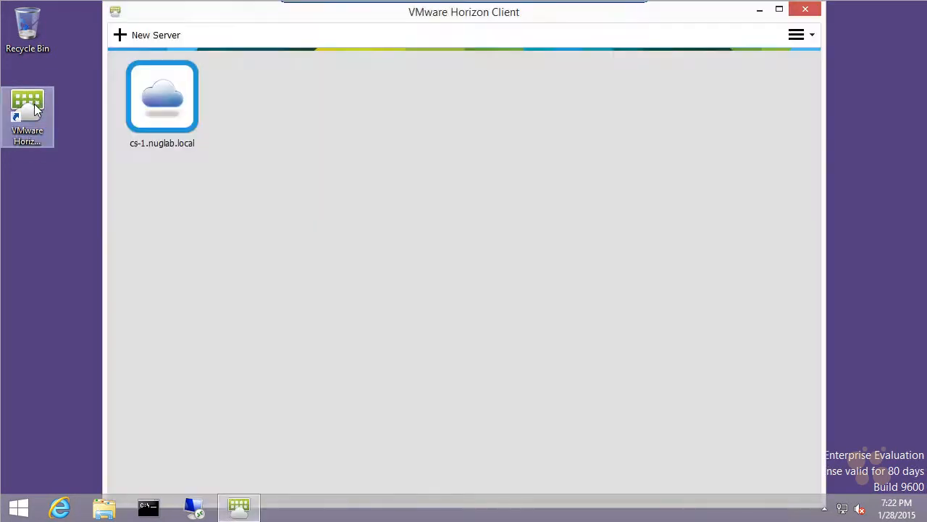
double_click(166, 102)
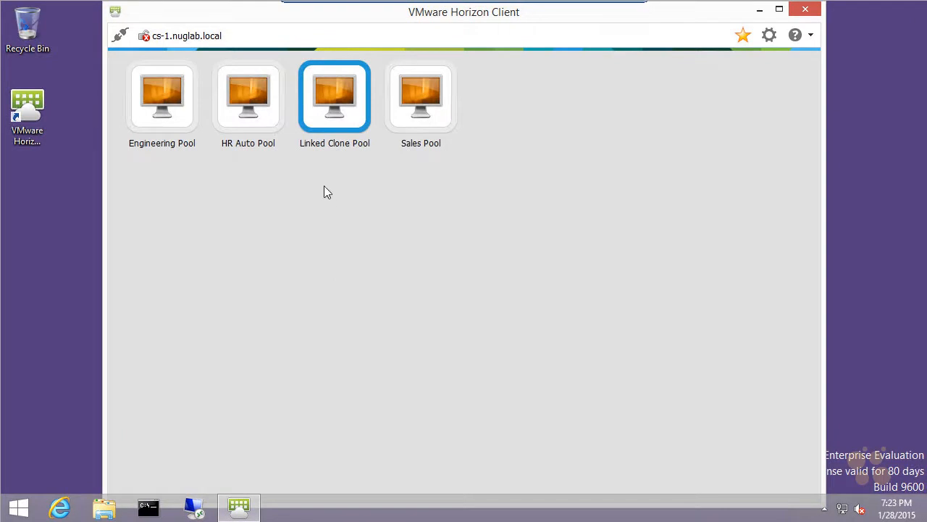
double_click(343, 96)
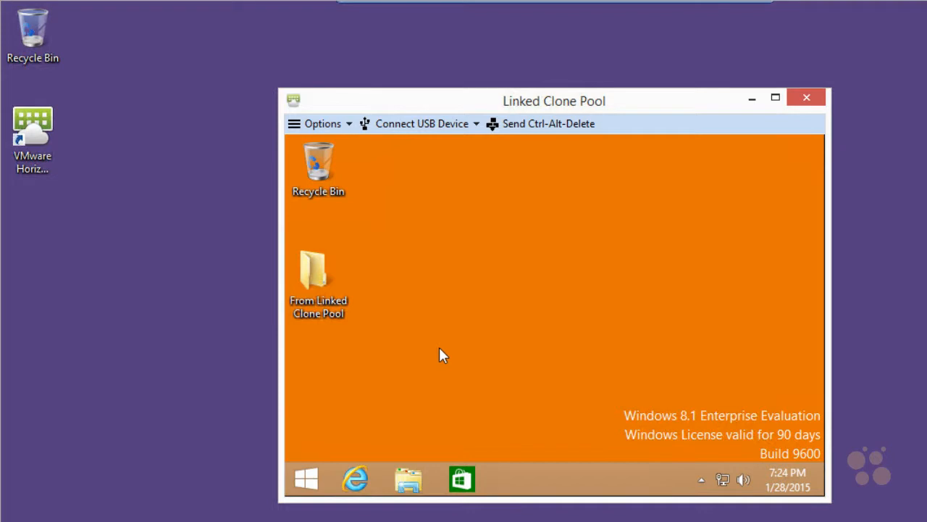
Step: Open Local Disk (C:) in File Explorer on the linked-clone desktop to check for the test folder
click(409, 487)
drag(820, 283, 814, 374)
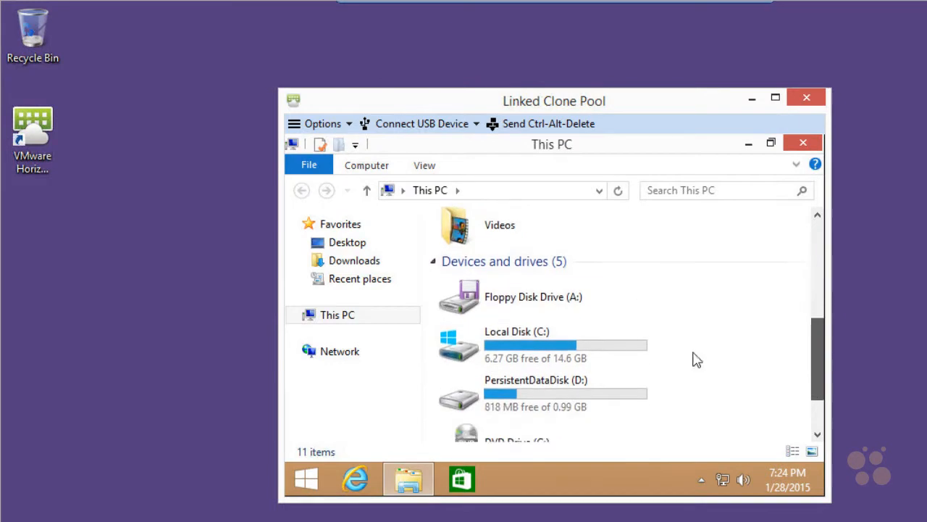
double_click(562, 348)
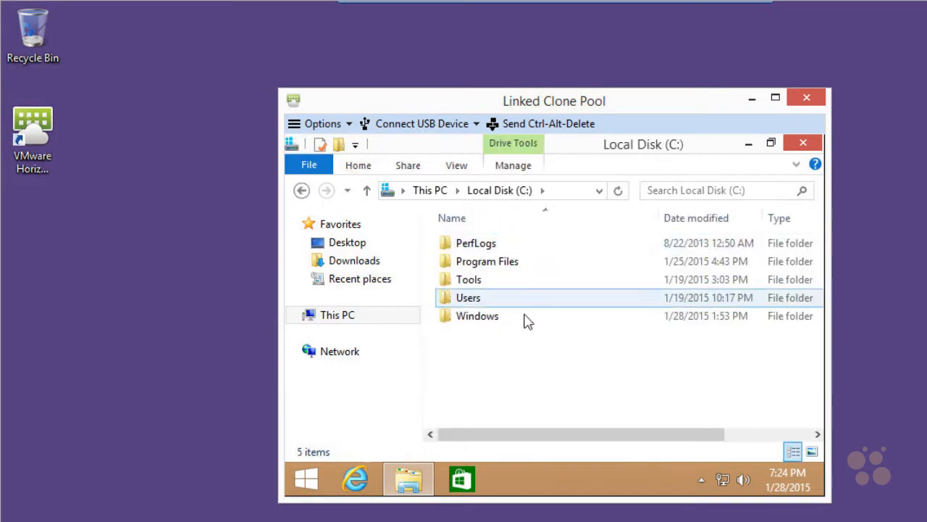